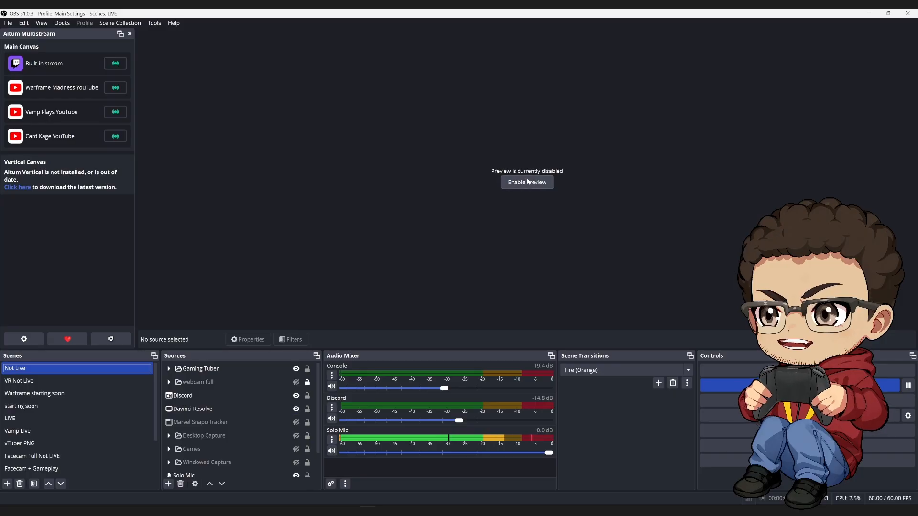
Enable the preview and expand the Gaming Tuber group in the sources list.
{"action": "left_click", "coordinate": [528, 182]}
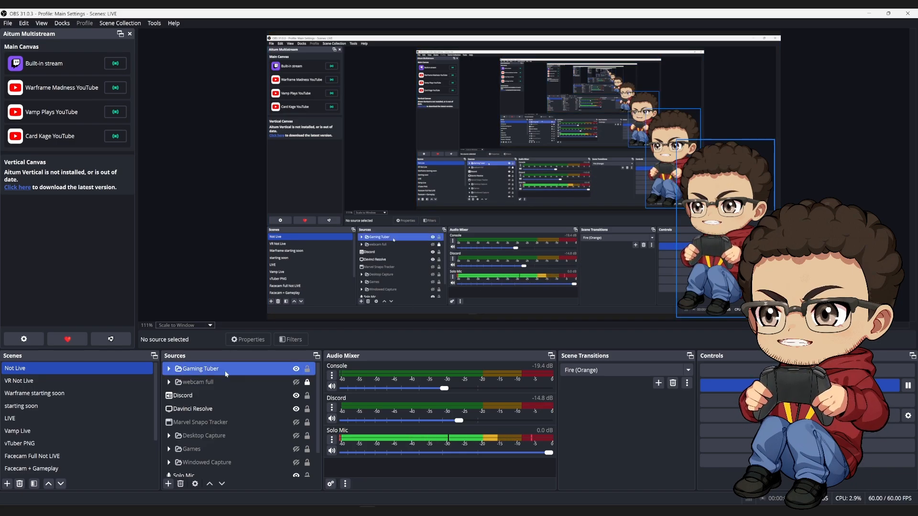
{"action": "left_click", "coordinate": [212, 381]}
{"action": "left_click", "coordinate": [192, 369]}
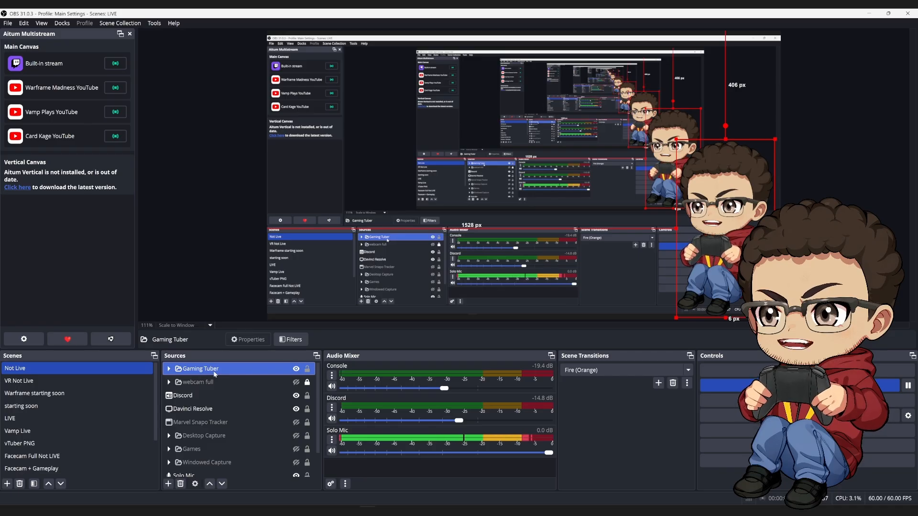
{"action": "left_click", "coordinate": [169, 369]}
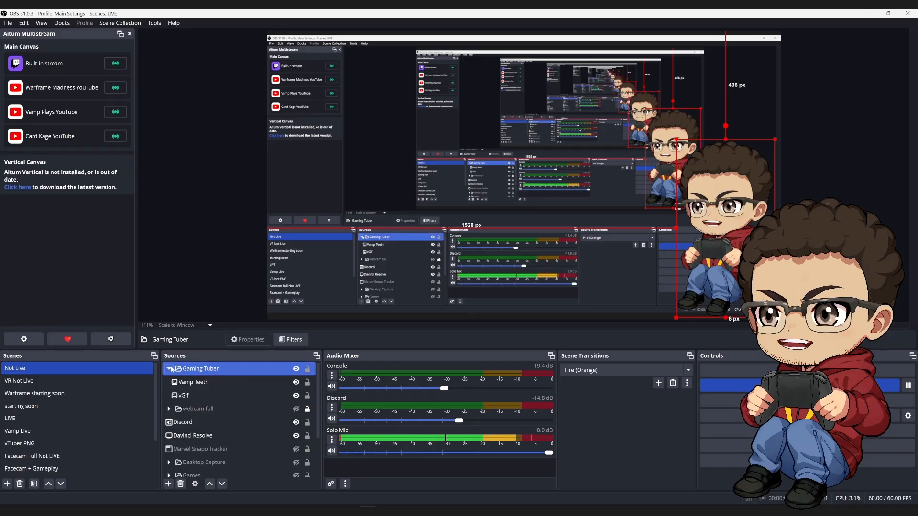
{"action": "left_click", "coordinate": [234, 382]}
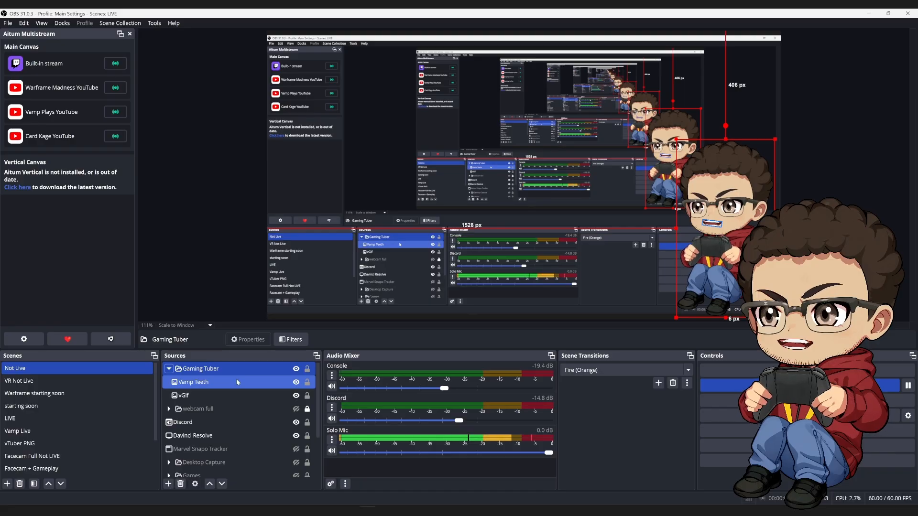
{"action": "left_click", "coordinate": [168, 484]}
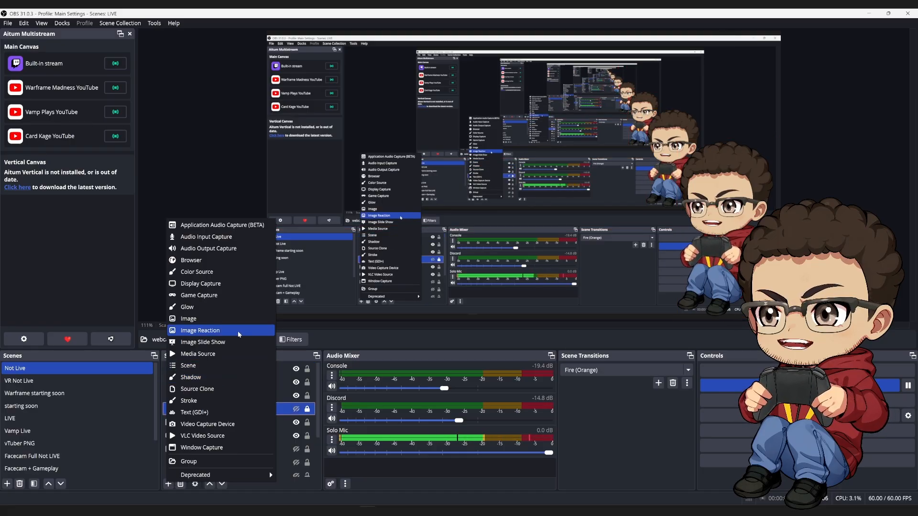
{"action": "left_click", "coordinate": [238, 331]}
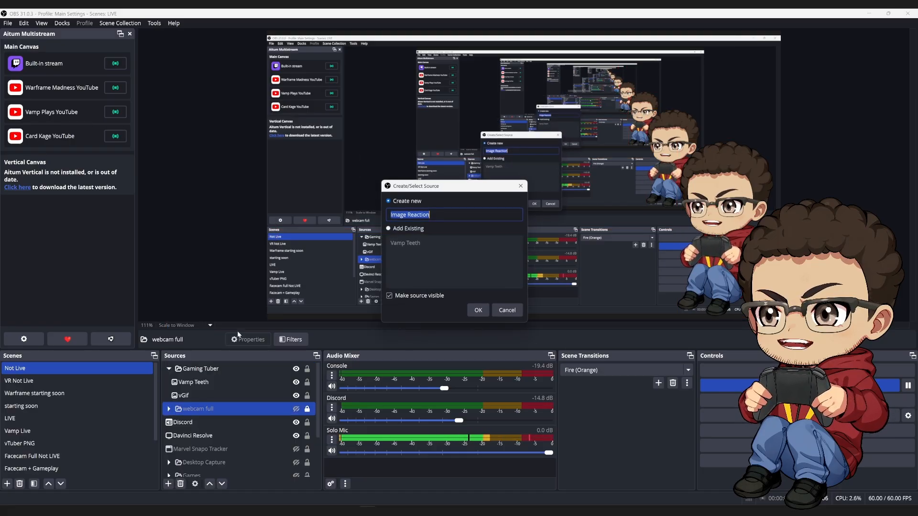
{"action": "left_click", "coordinate": [507, 311]}
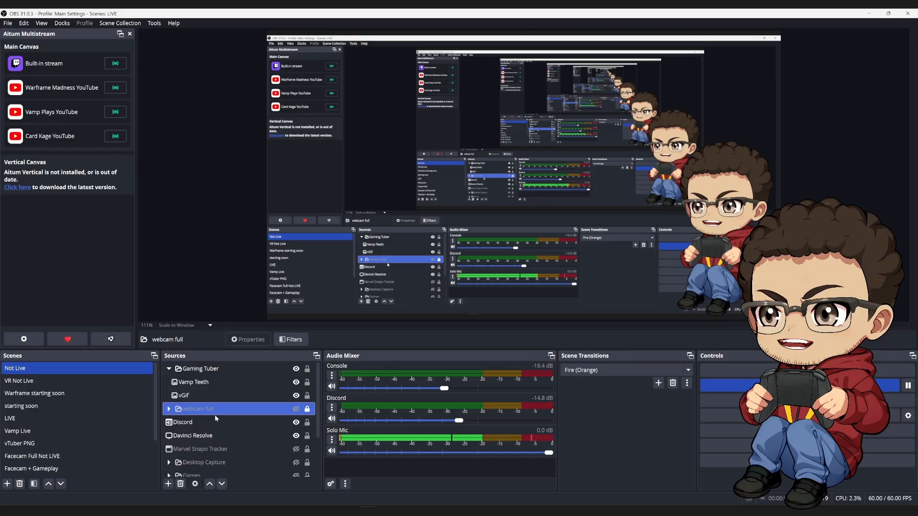
Select each source in turn to locate the avatar layers inside the Gaming Tuber group.
{"action": "left_click", "coordinate": [208, 423], "text": "ctrl"}
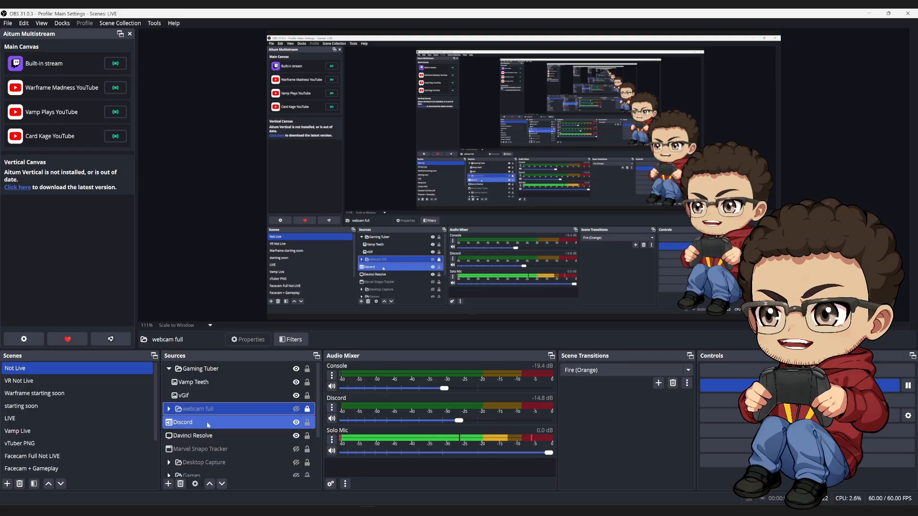
{"action": "left_click", "coordinate": [229, 410]}
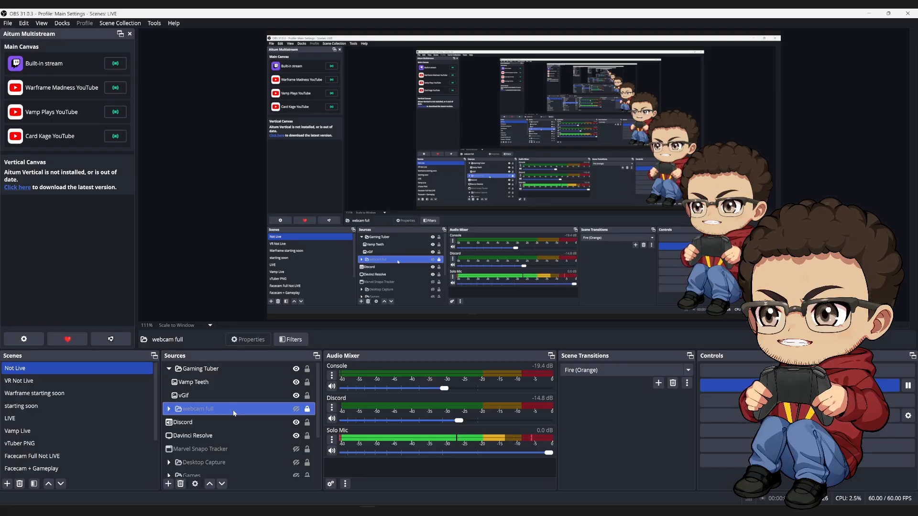
{"action": "left_click", "coordinate": [220, 369], "text": "ctrl"}
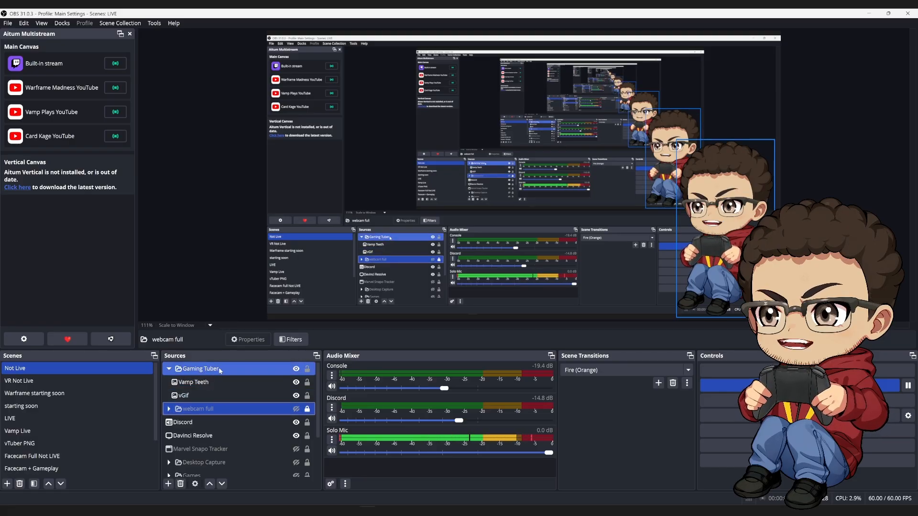
{"action": "left_click", "coordinate": [214, 380], "text": "ctrl"}
{"action": "left_click", "coordinate": [217, 370], "text": "ctrl"}
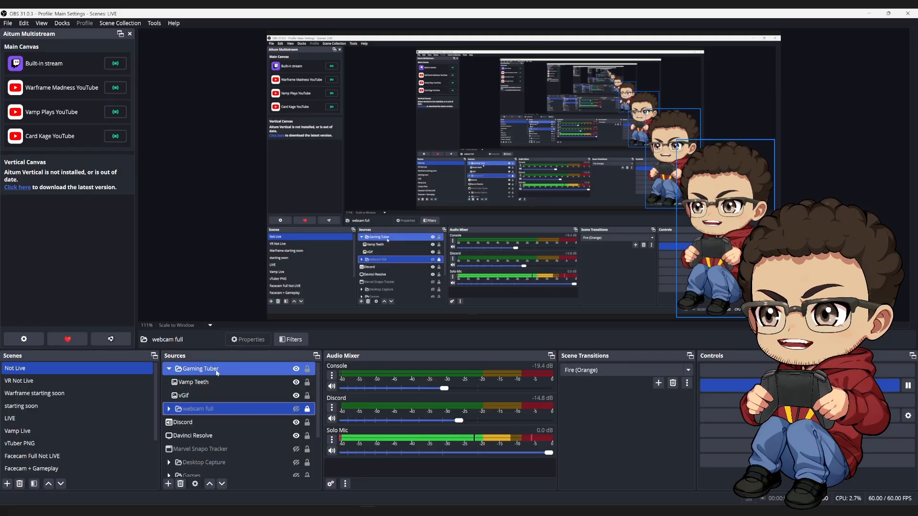
{"action": "left_click", "coordinate": [217, 370]}
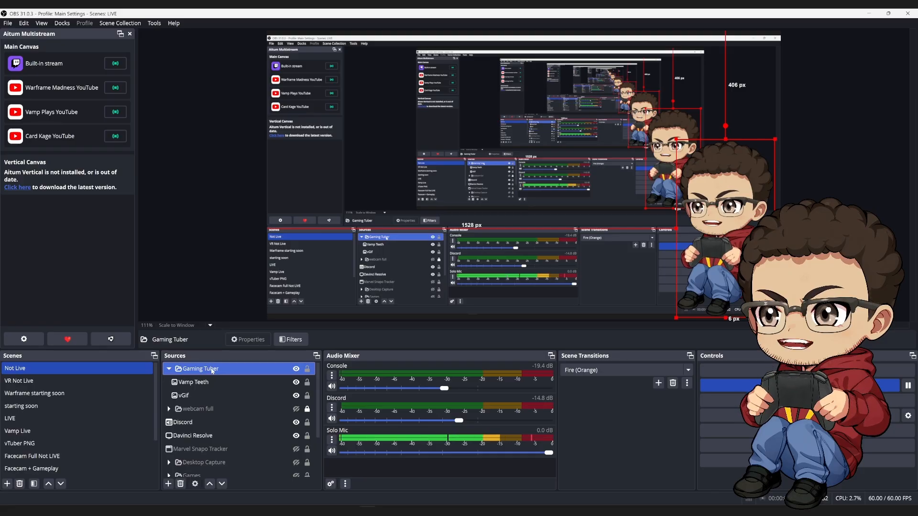
{"action": "left_click", "coordinate": [221, 384], "text": "ctrl"}
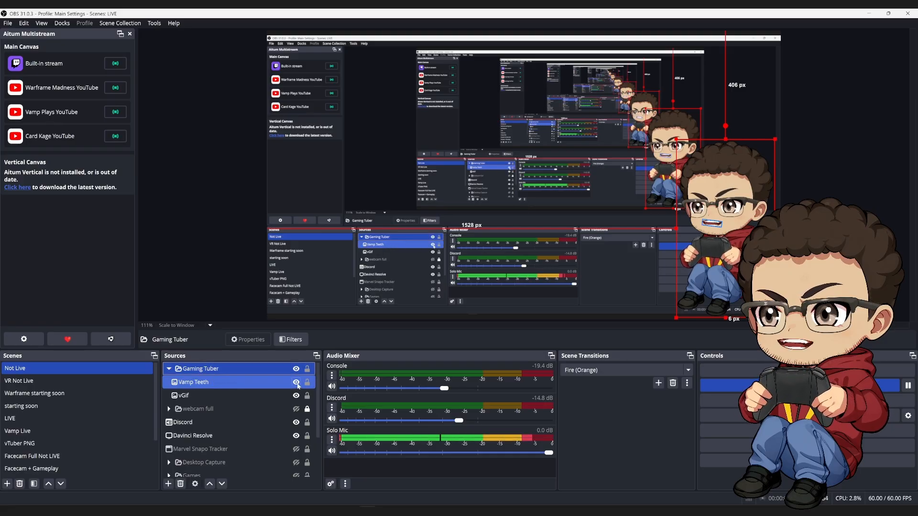
Open the Vamp Teeth source's properties to review its reaction images, audio source and threshold, then close them.
{"action": "double_click", "coordinate": [202, 385]}
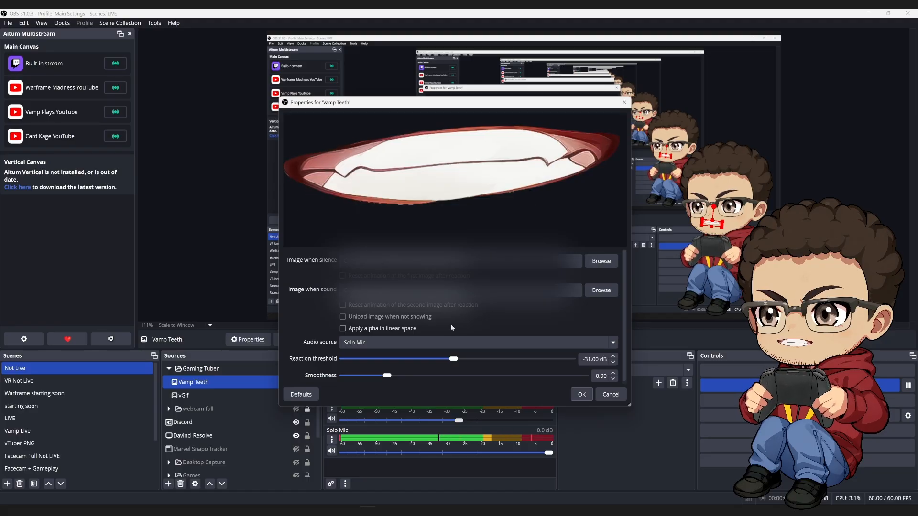
{"action": "left_click", "coordinate": [604, 400]}
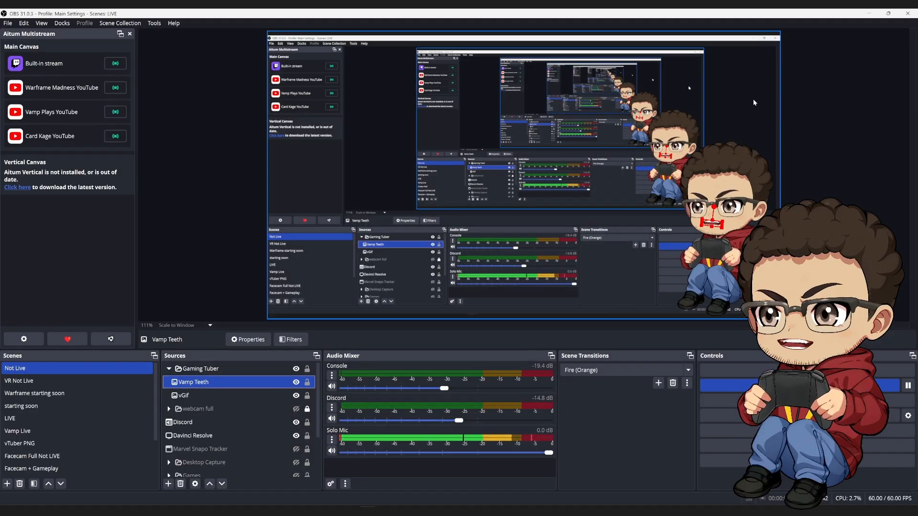
{"action": "left_click", "coordinate": [866, 137]}
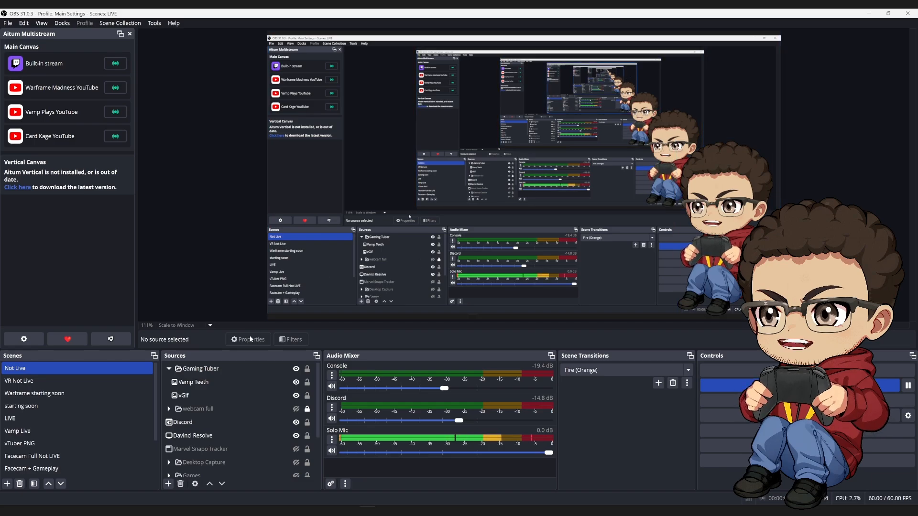
{"action": "left_click", "coordinate": [250, 382]}
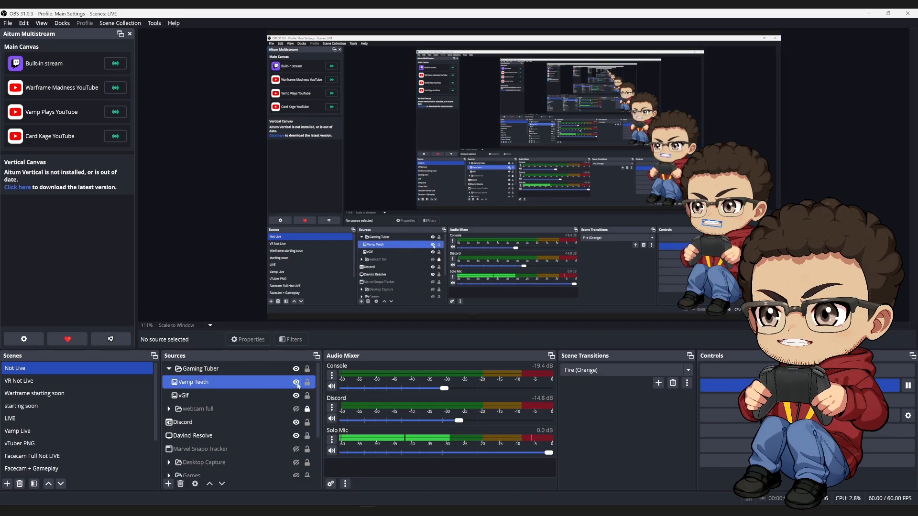
{"action": "left_click", "coordinate": [297, 383]}
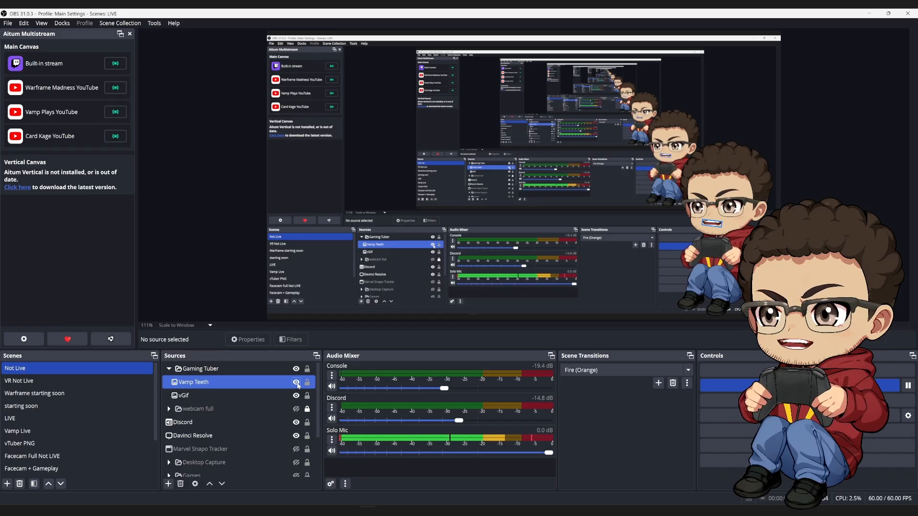
Open the vGif source's properties to review its image file, then close them.
{"action": "left_click", "coordinate": [258, 398]}
{"action": "double_click", "coordinate": [259, 400]}
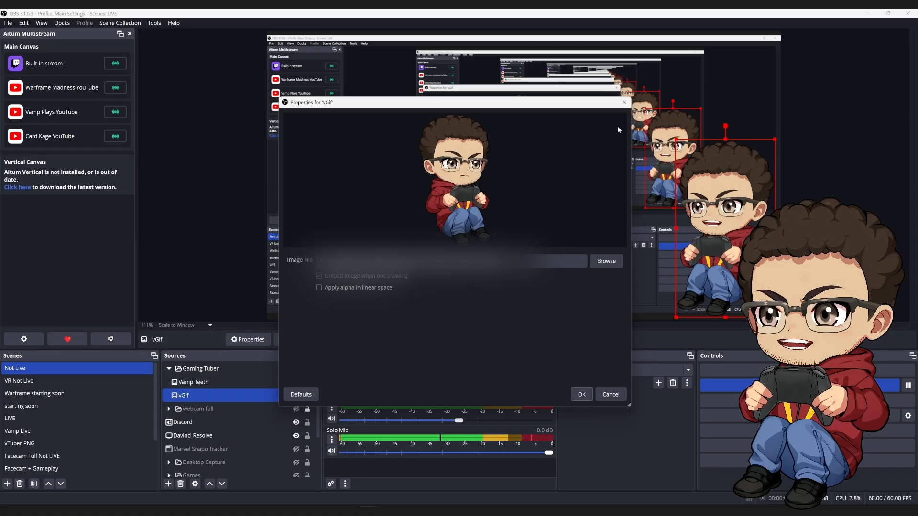
{"action": "left_click", "coordinate": [625, 102]}
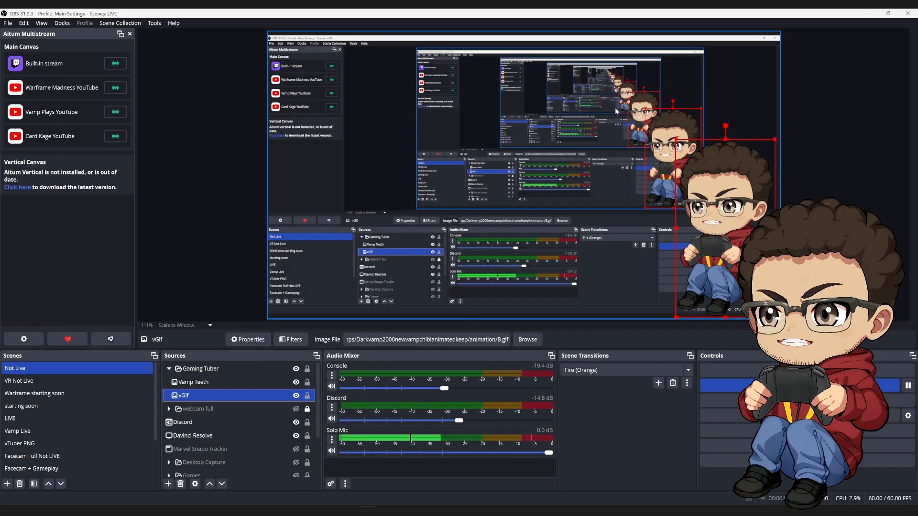
Reopen the Vamp Teeth properties to show the Solo Mic audio source and reaction threshold, then cancel.
{"action": "double_click", "coordinate": [240, 381]}
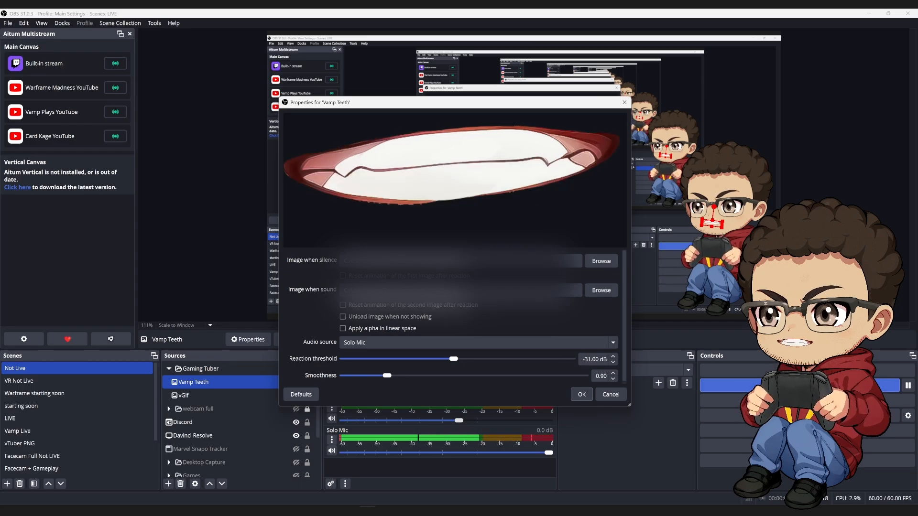
{"action": "left_click", "coordinate": [609, 395]}
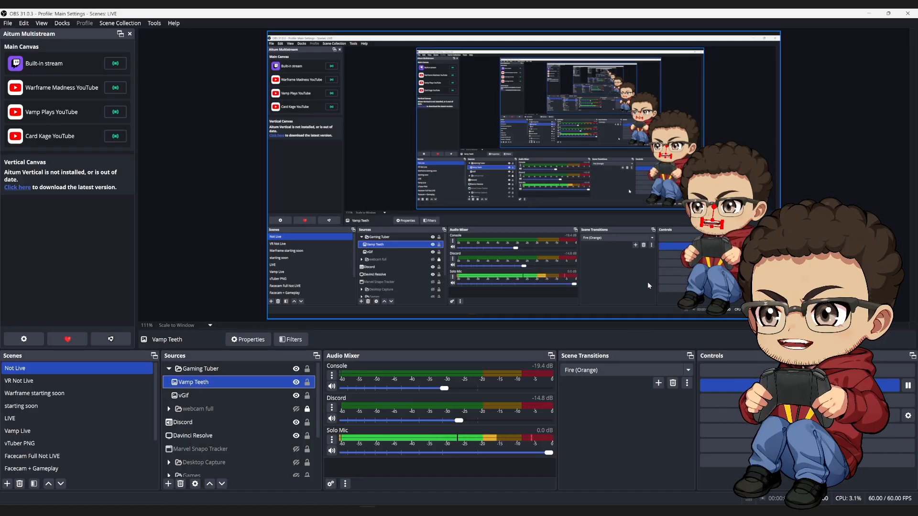
Disable the preview.
{"action": "left_click", "coordinate": [202, 258]}
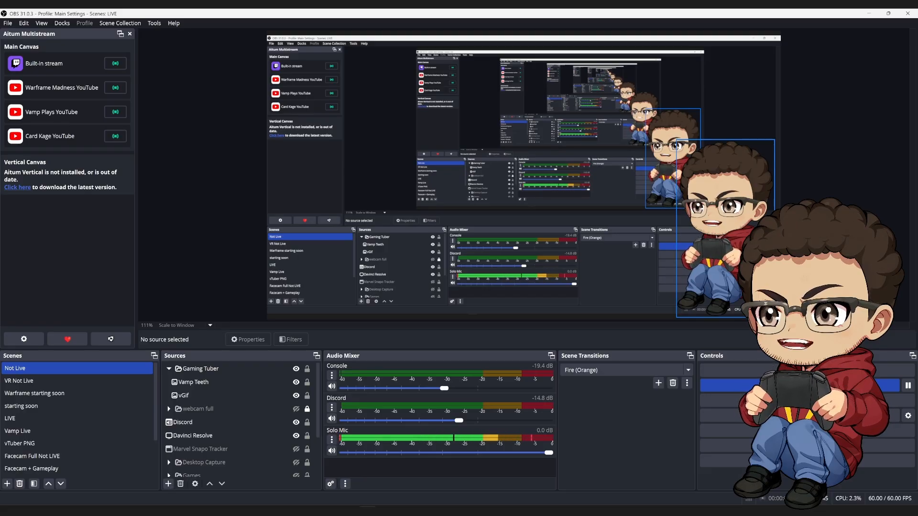
{"action": "left_click", "coordinate": [212, 409]}
{"action": "left_click", "coordinate": [230, 395]}
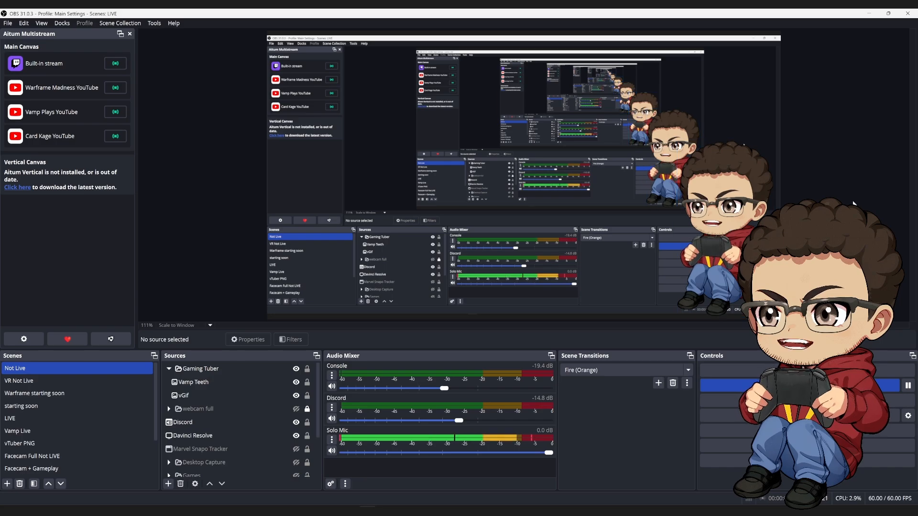
{"action": "right_click", "coordinate": [854, 202]}
{"action": "left_click", "coordinate": [853, 204]}
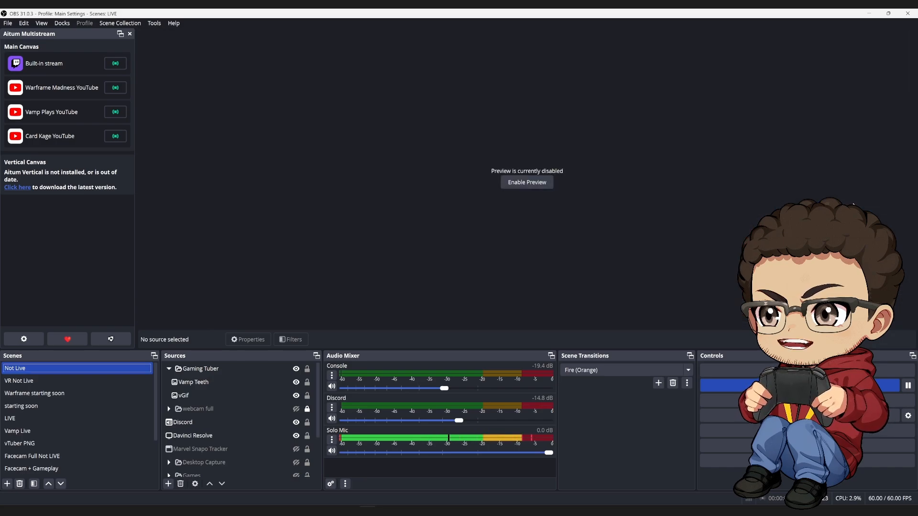